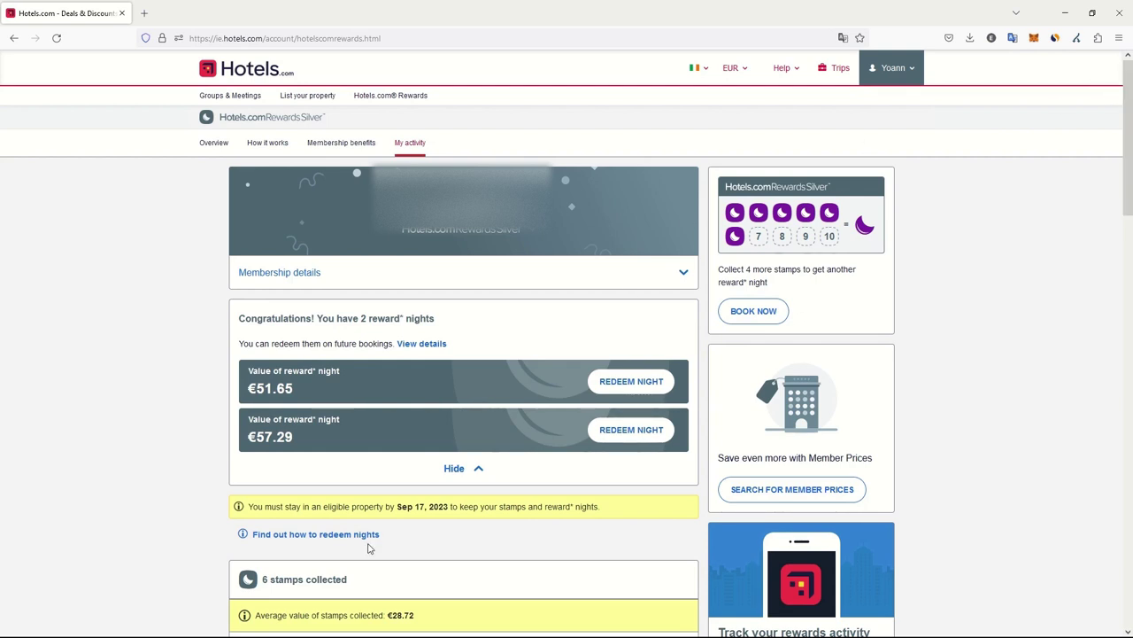
Highlight the Sep 17, 2023 stay deadline, then load hotels.com in a new tab.
left_click_drag(385, 508, 506, 507)
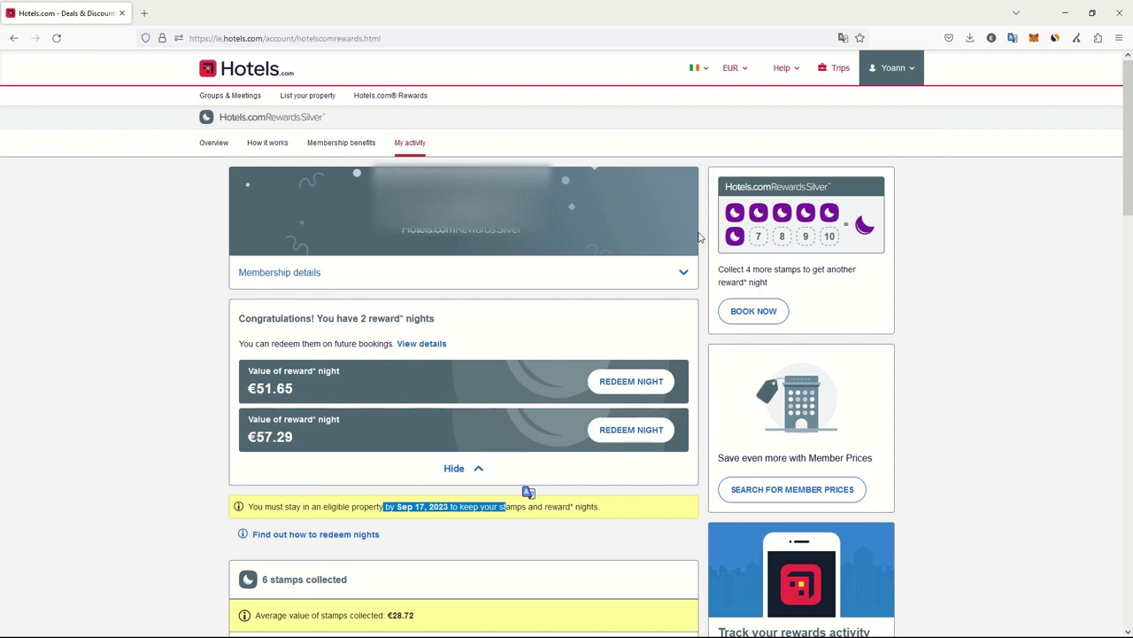
key("ctrl+t")
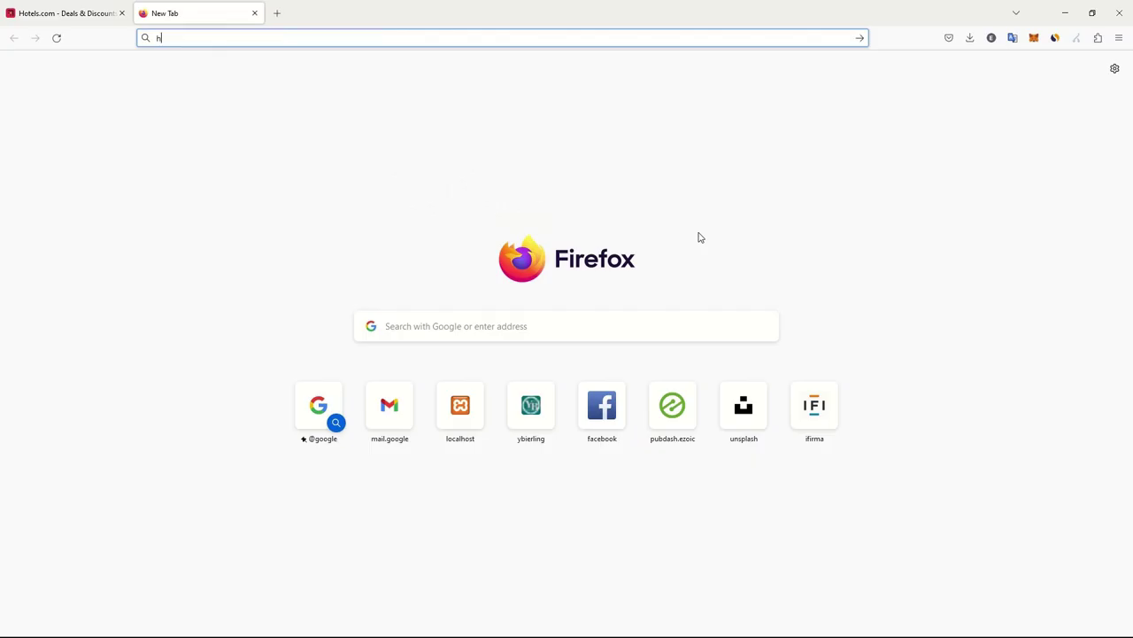
type("hotels.com")
key("Return")
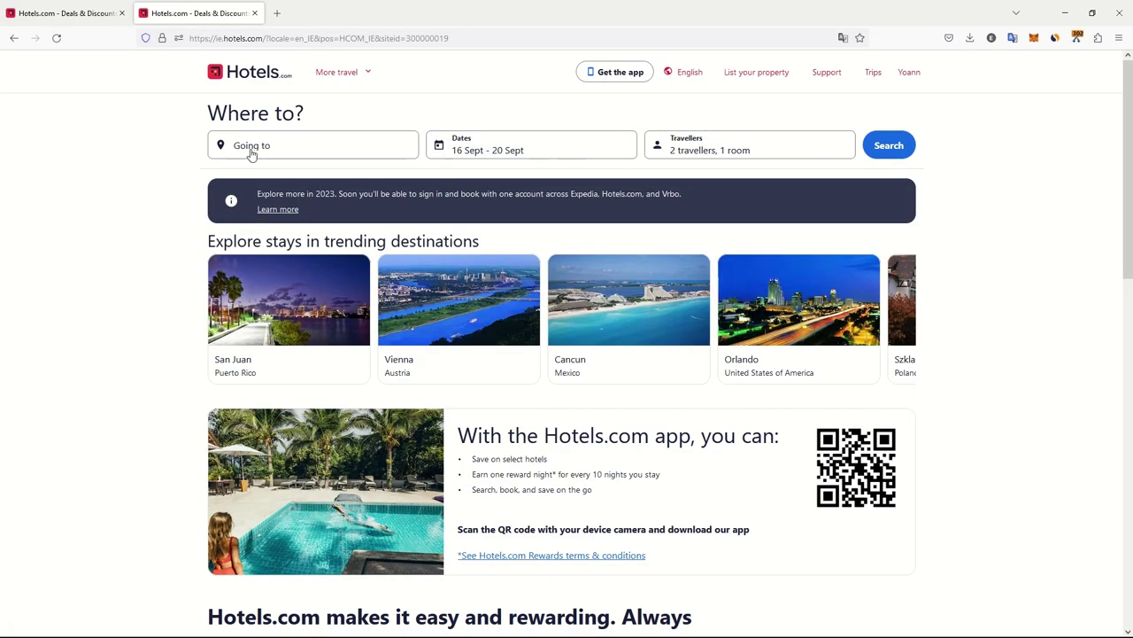
Set the destination to Siem Reap, Cambodia with stay dates 10–11 Sept.
left_click(301, 152)
type("siem")
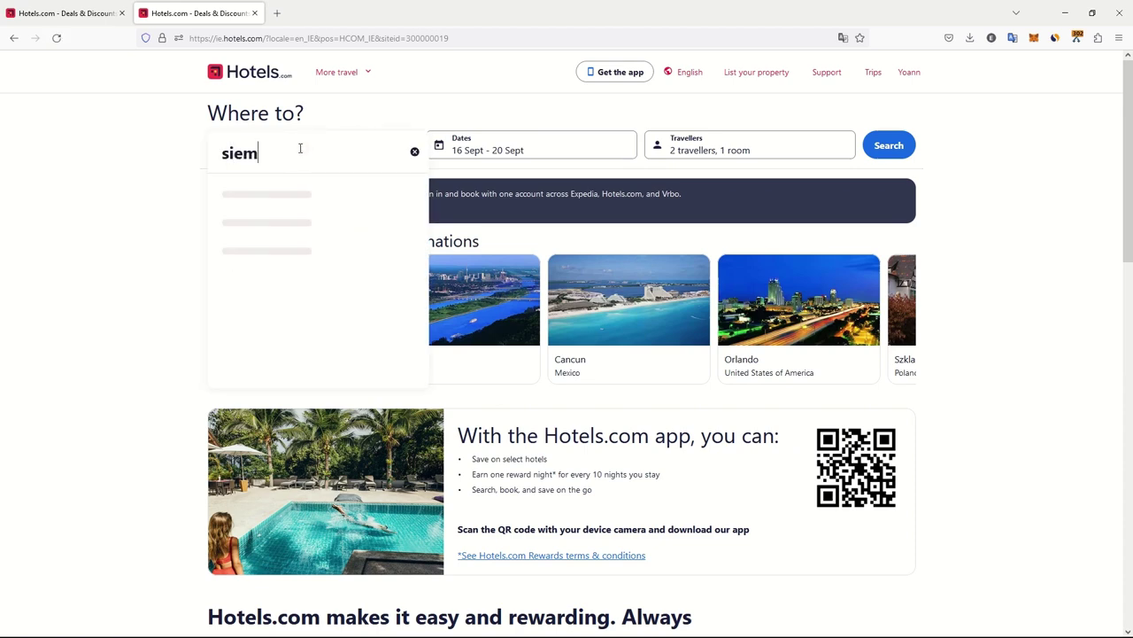
left_click(317, 193)
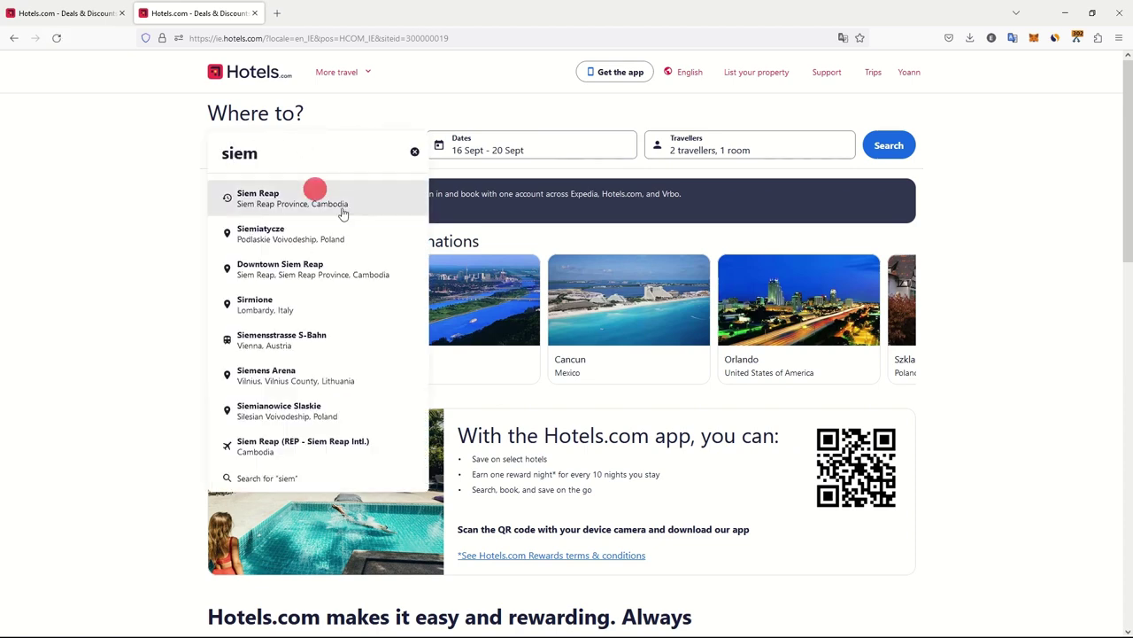
left_click(469, 154)
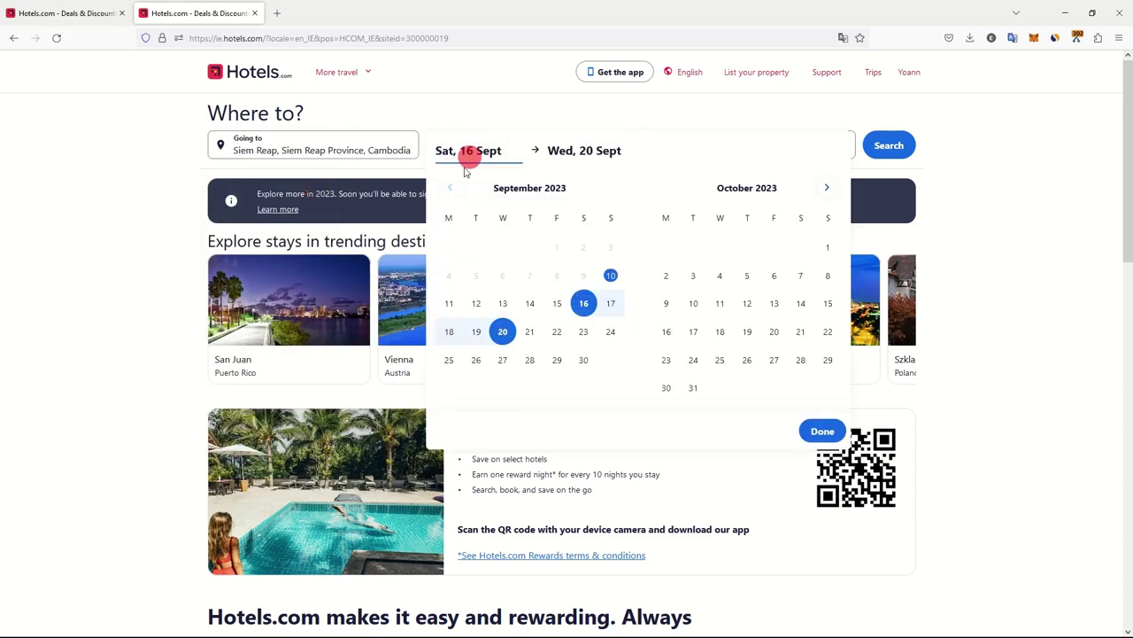
left_click(611, 276)
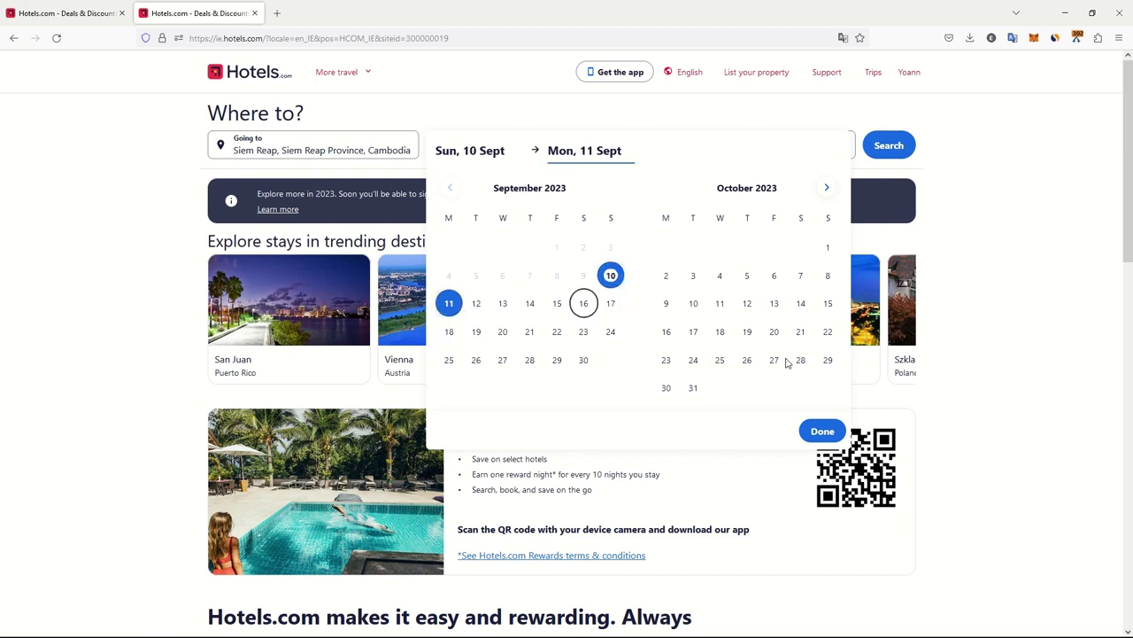
left_click(827, 431)
Reduce travellers to 1 adult in 1 room and run the search.
left_click(719, 148)
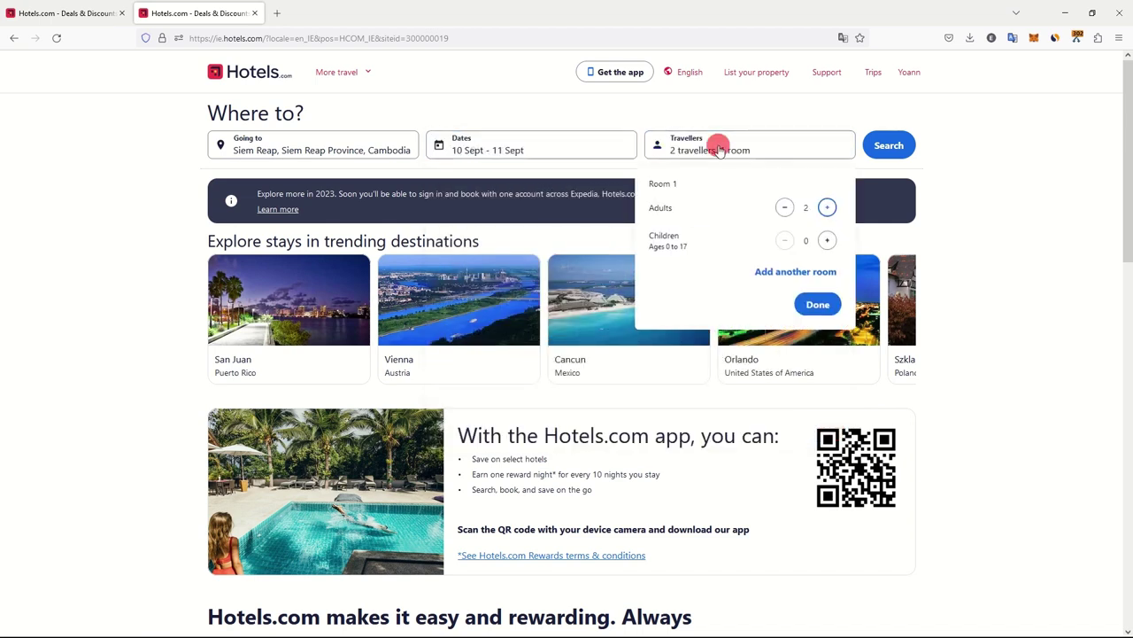
left_click(784, 207)
left_click(820, 310)
left_click(889, 147)
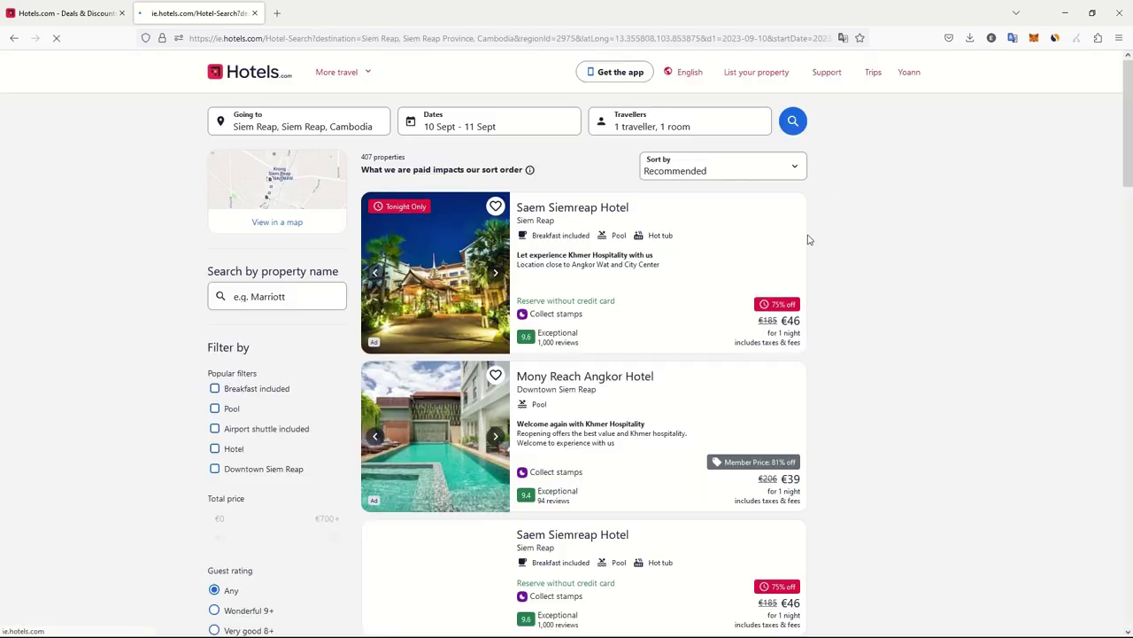
Sort the Siem Reap results by 'Price: low to high' and review the cheapest hostel listing.
left_click(753, 168)
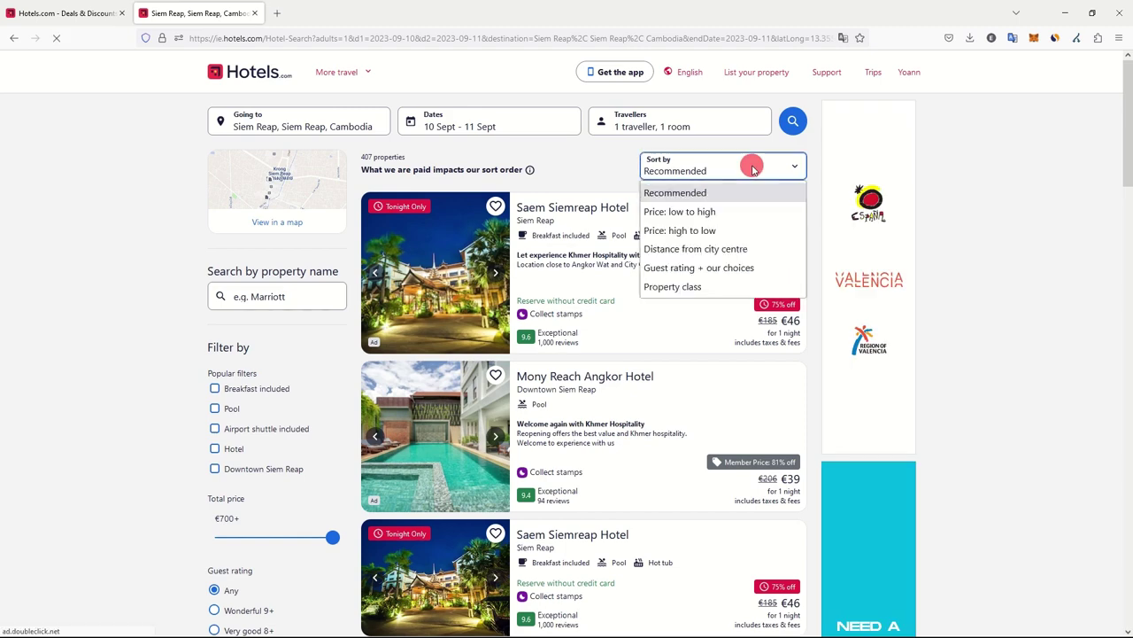
left_click(717, 213)
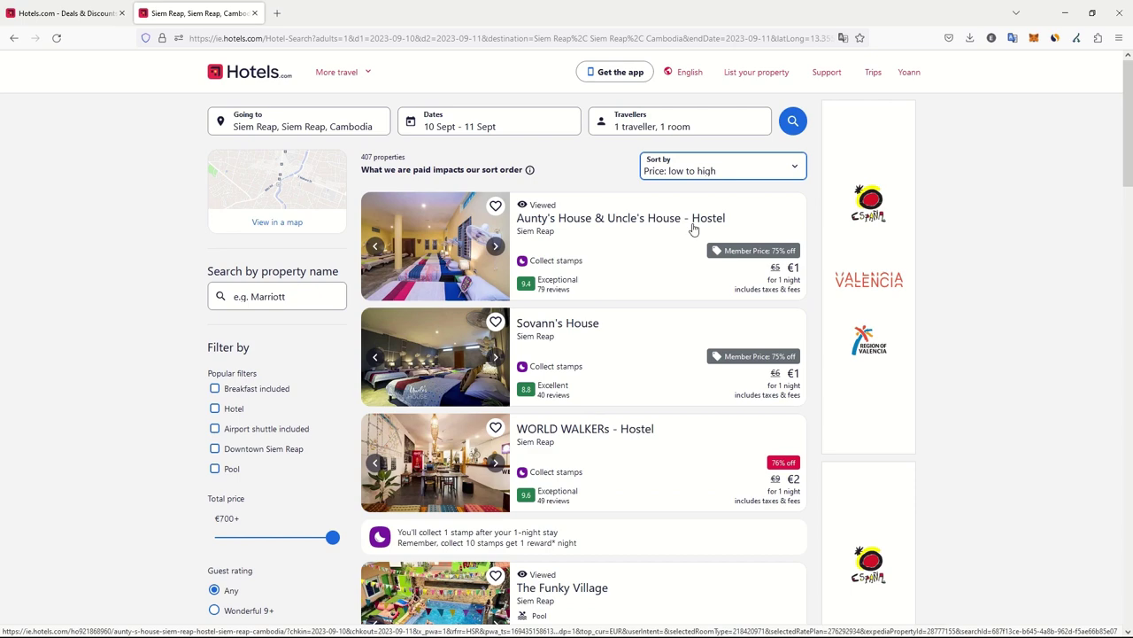
left_click_drag(617, 186, 655, 183)
left_click(615, 175)
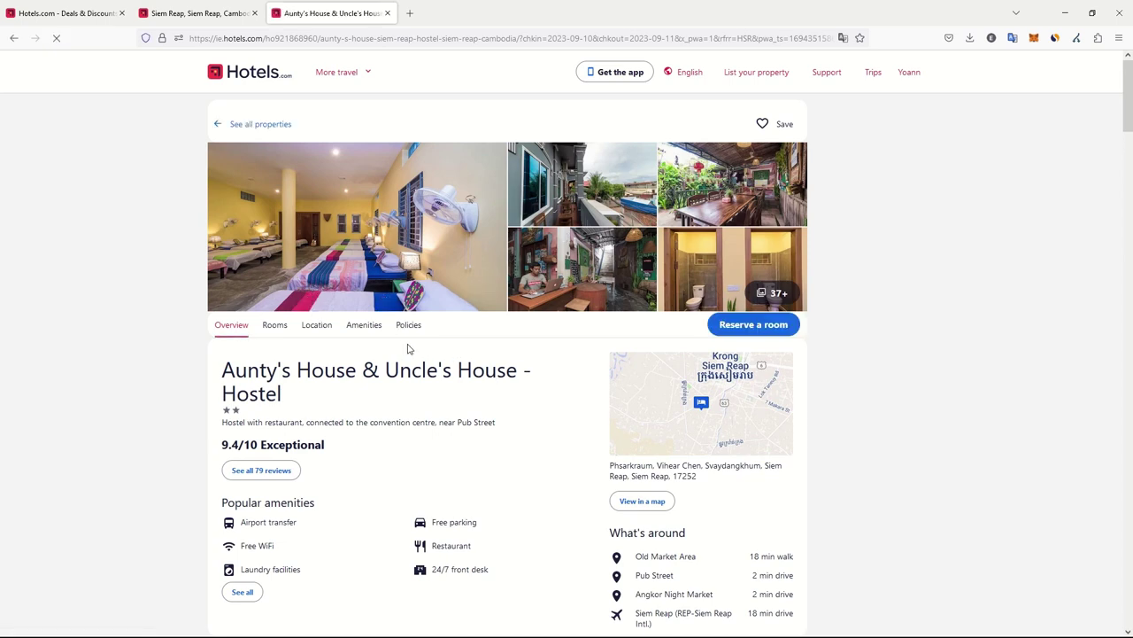
Scroll to the €1 Single Fan Bed in Mixed Dorm Room and choose Book now.
scroll(396, 327, "down", 1)
scroll(397, 326, "down", 5)
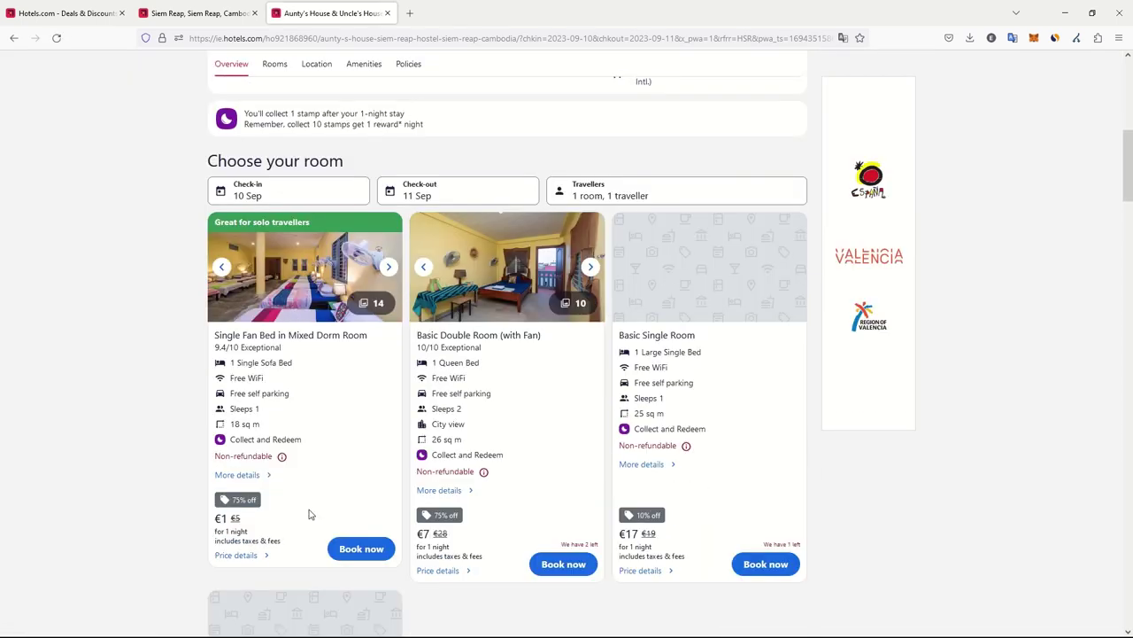
left_click_drag(217, 517, 266, 527)
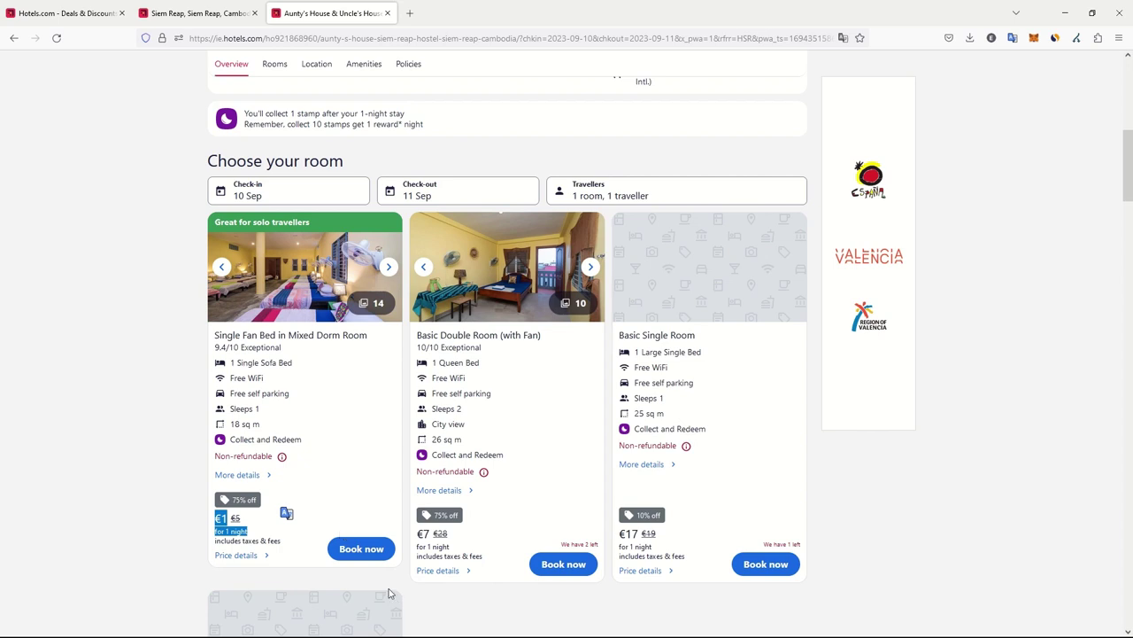
left_click(356, 549)
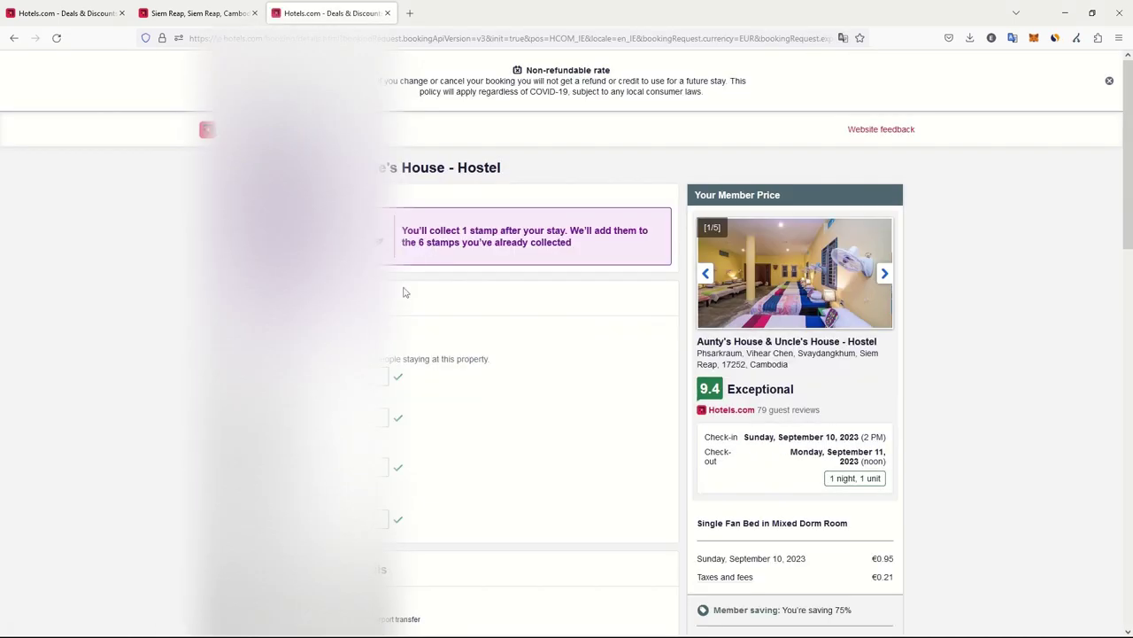
Review the stamp message and 10–11 Sept dates, then confirm the 1-night purchase.
left_click_drag(404, 230, 602, 241)
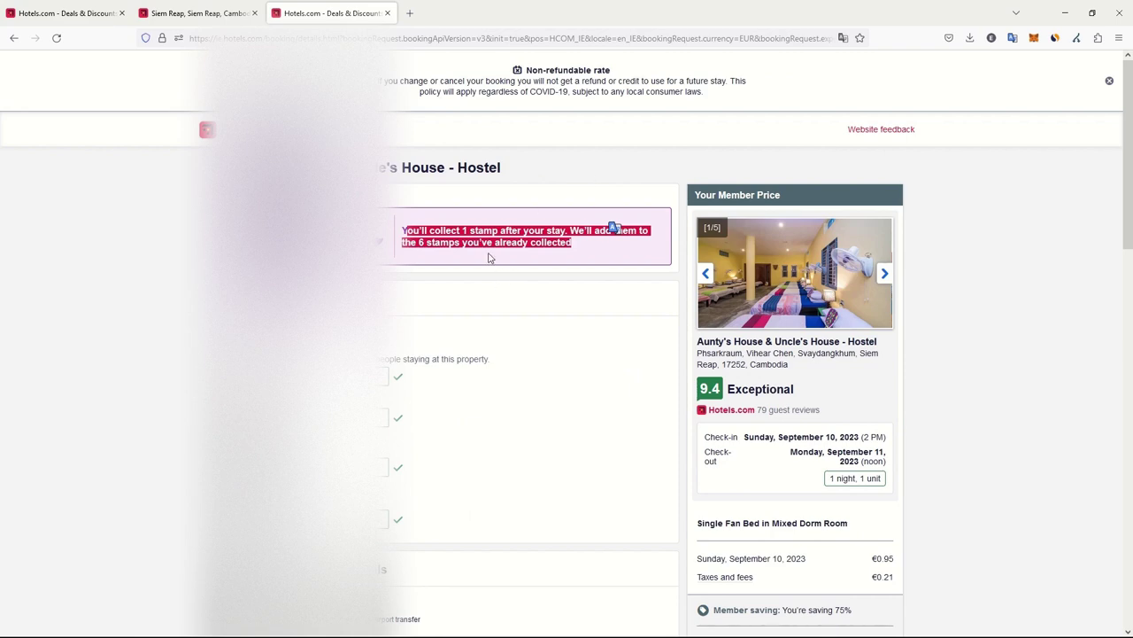
scroll(488, 258, "down", 5)
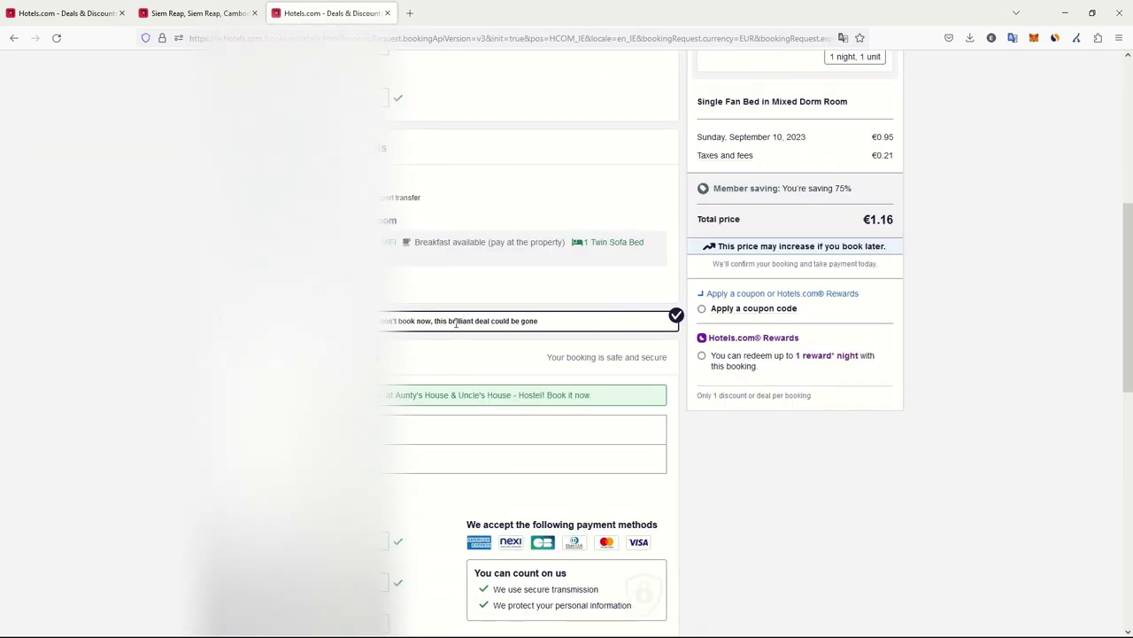
scroll(456, 323, "down", 3)
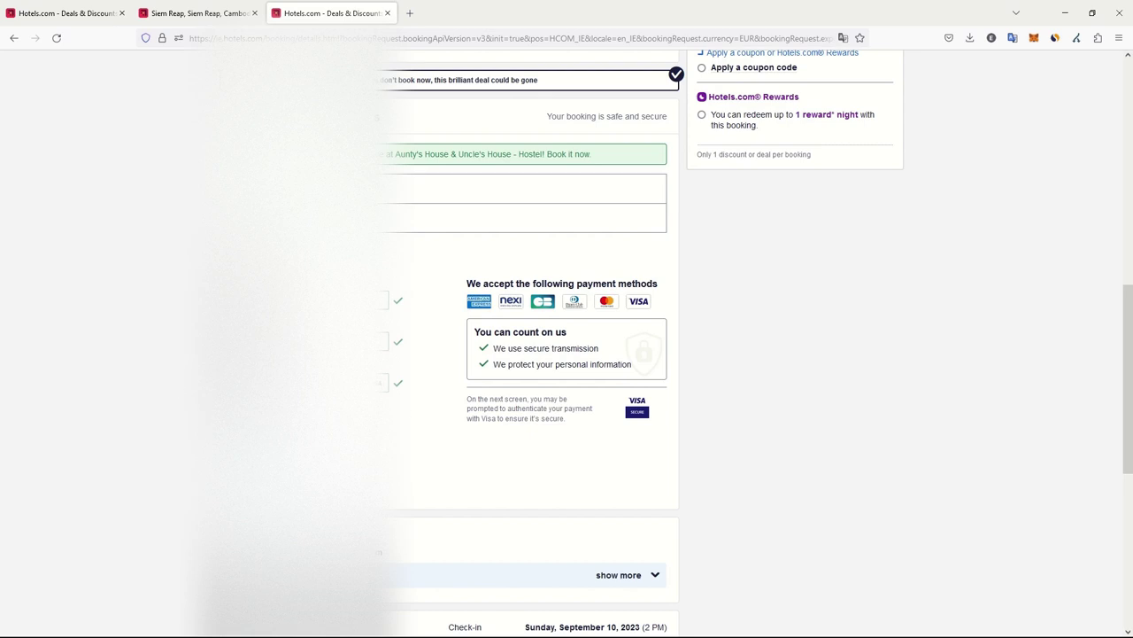
scroll(118, 367, "down", 5)
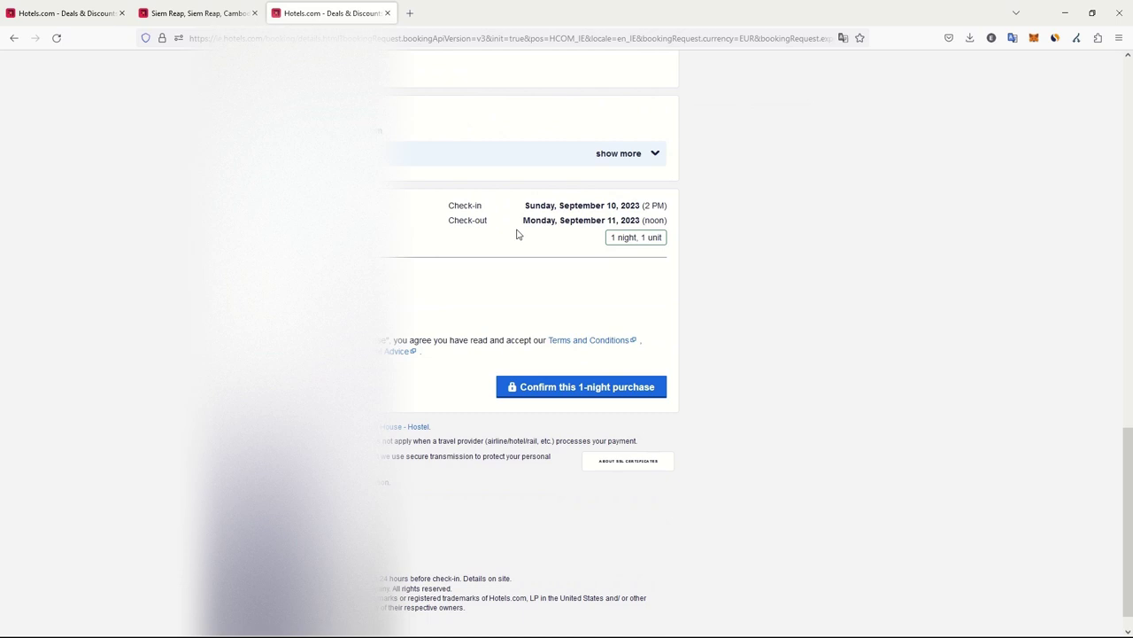
left_click_drag(459, 206, 561, 221)
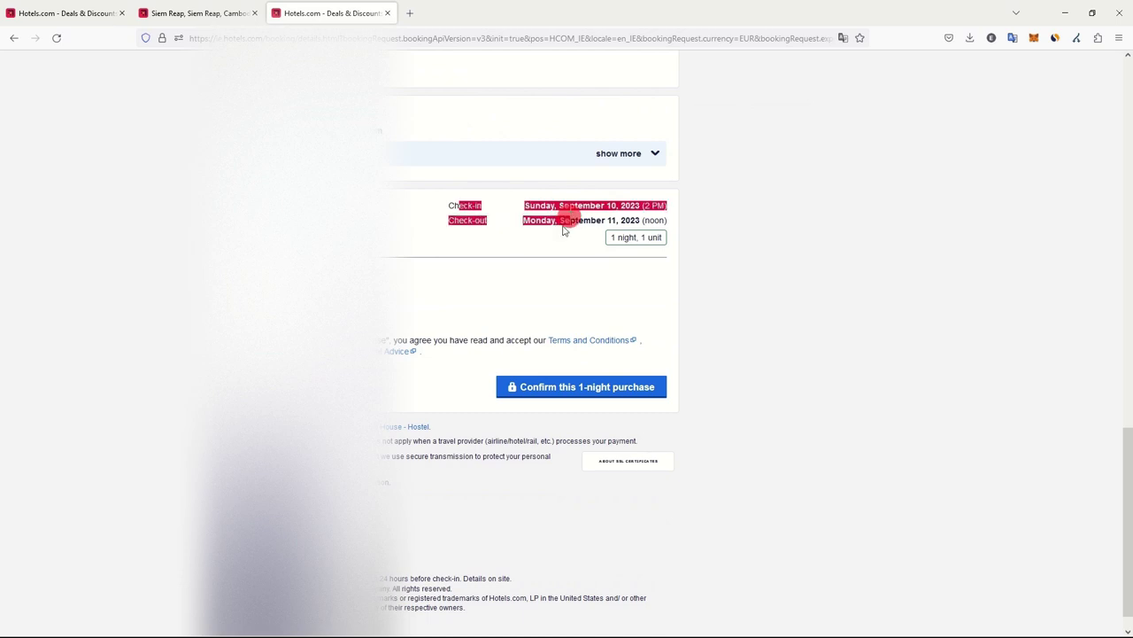
left_click(583, 390)
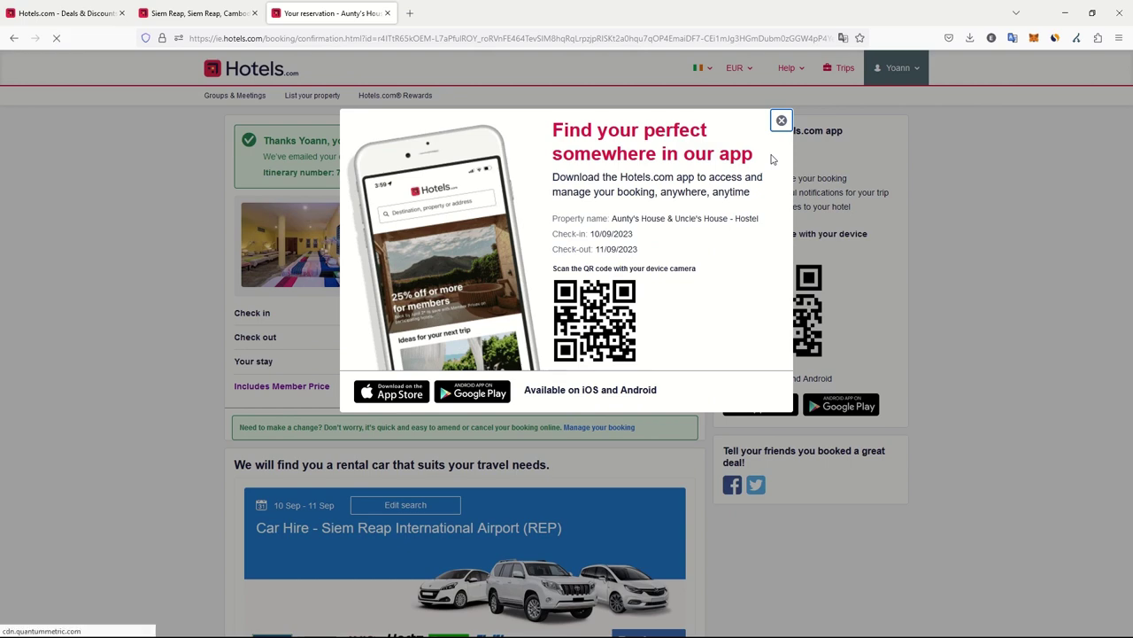
Close the app promotion popup and return to the Rewards page in the first tab.
left_click(779, 121)
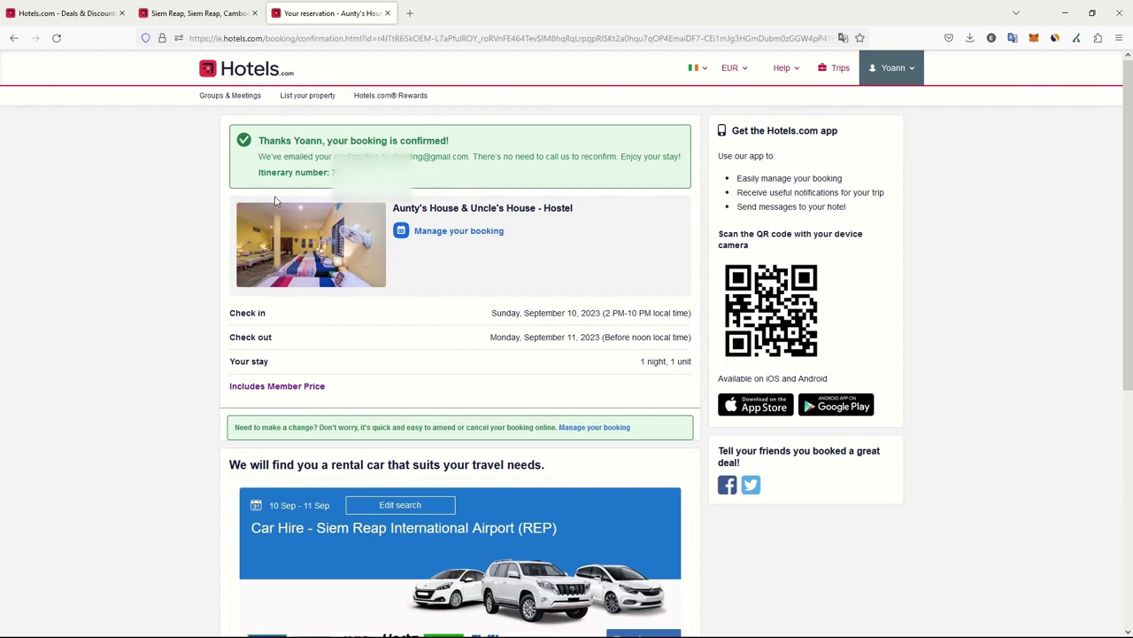
scroll(276, 197, "down", 5)
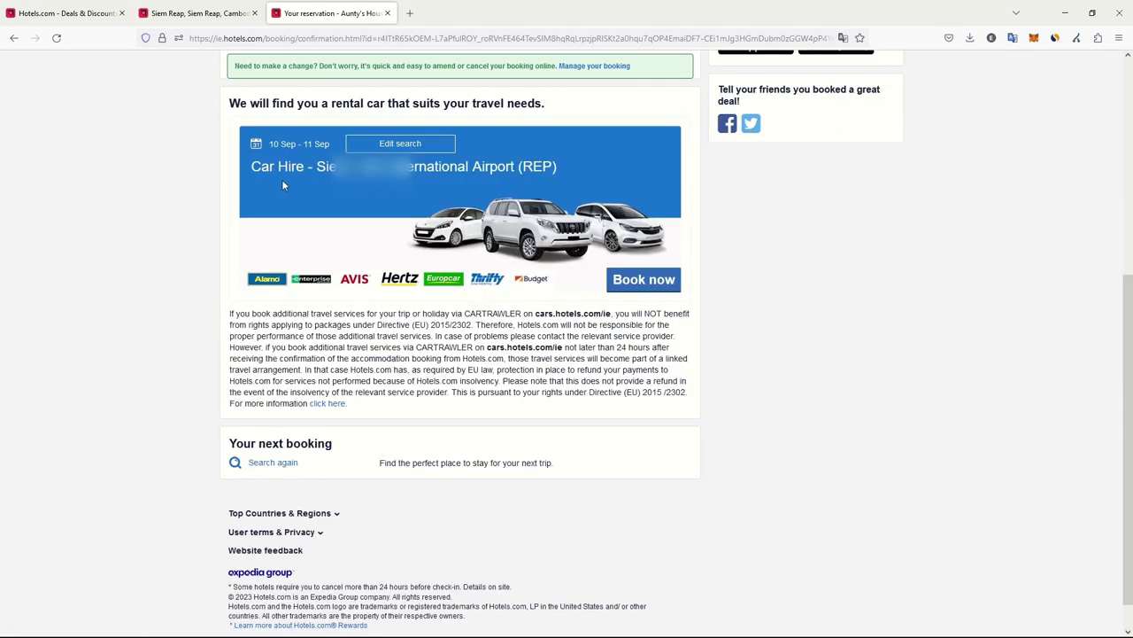
left_click(84, 9)
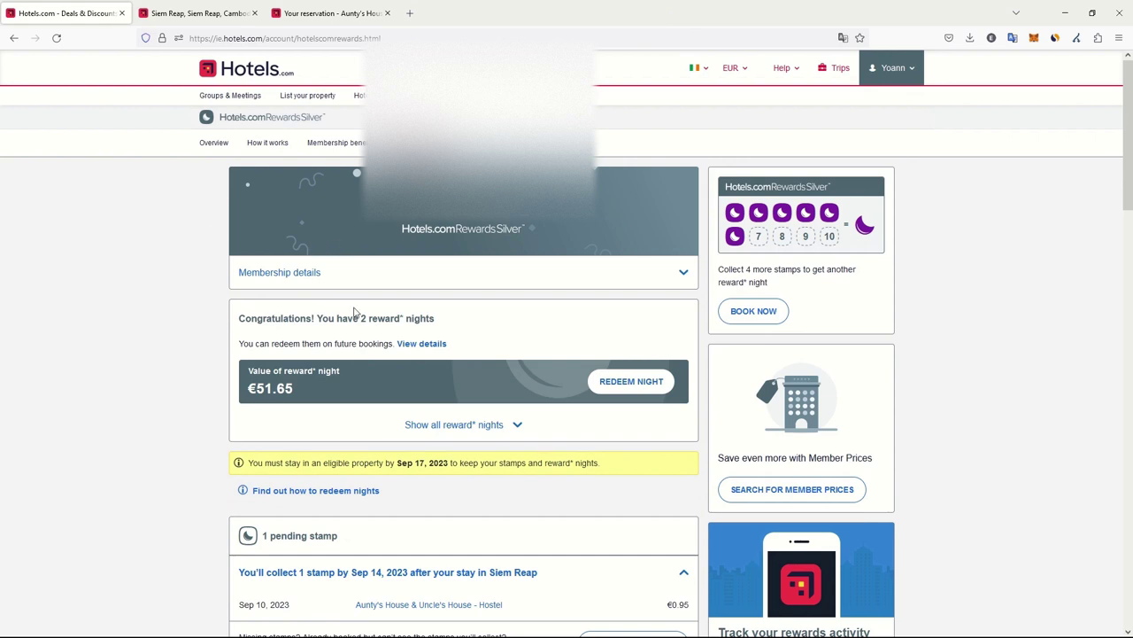
scroll(208, 357, "down", 4)
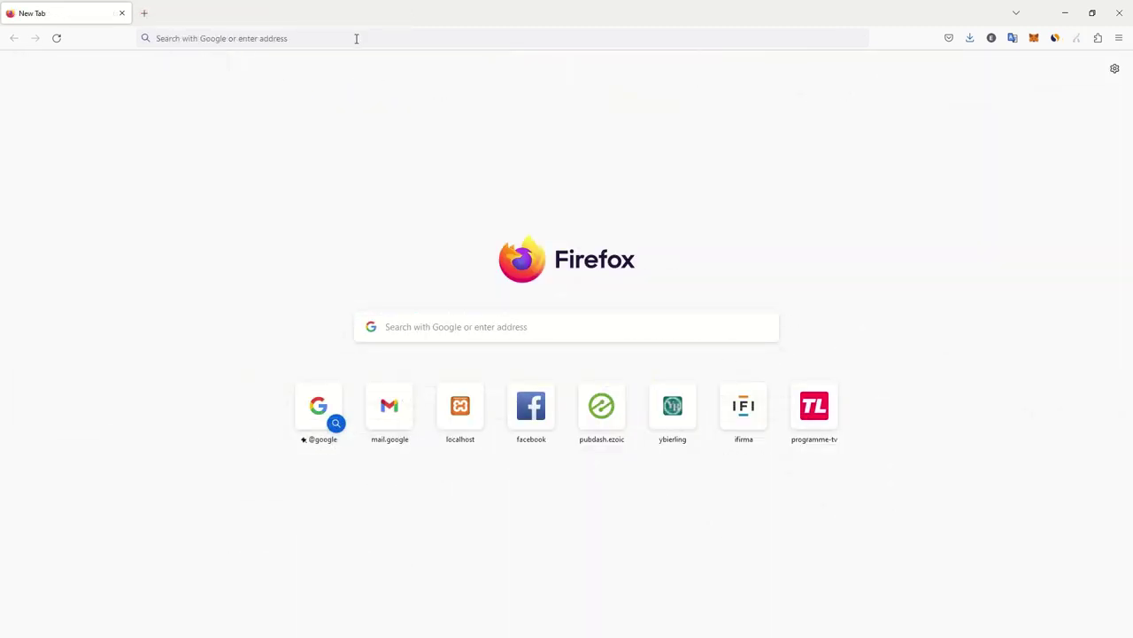
Load the hotels.com home page from the address bar.
left_click(356, 39)
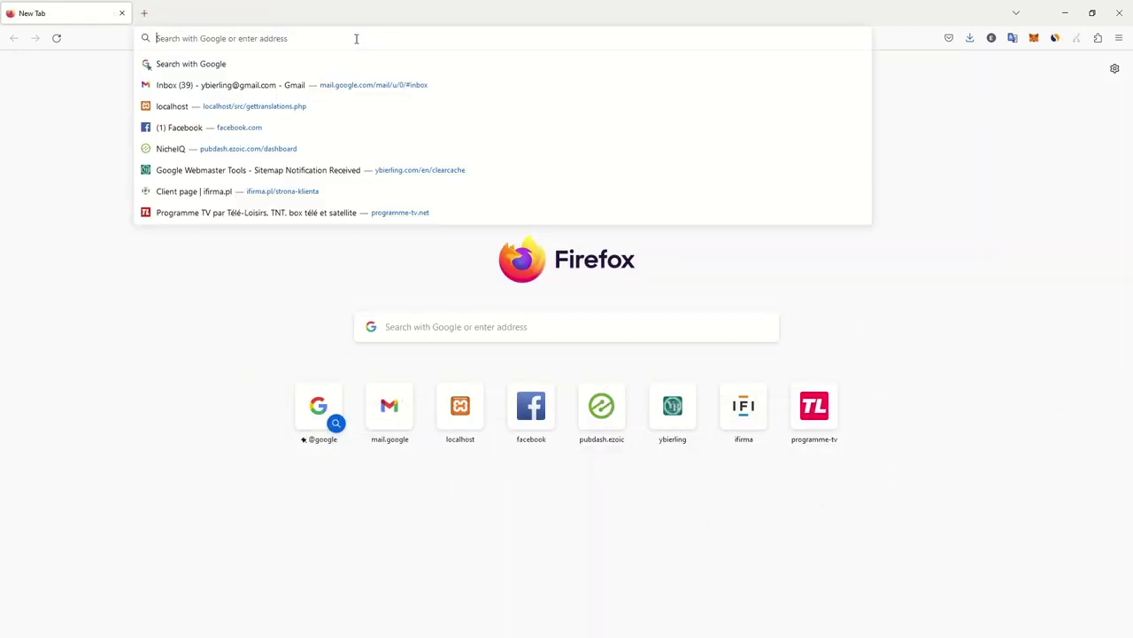
type("hotels.com")
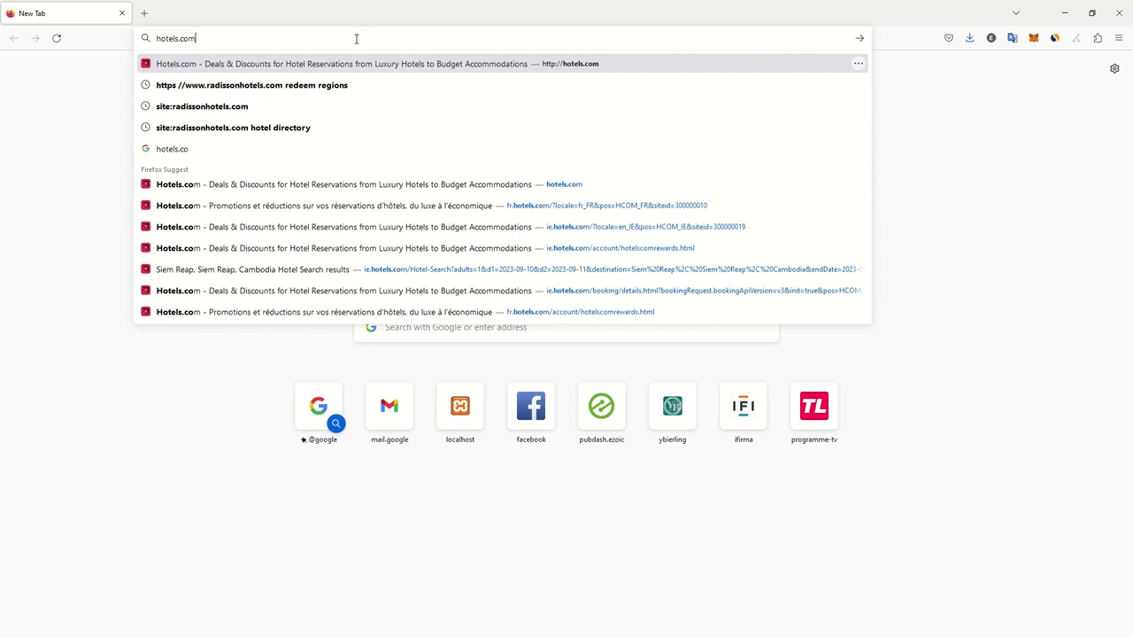
key("Return")
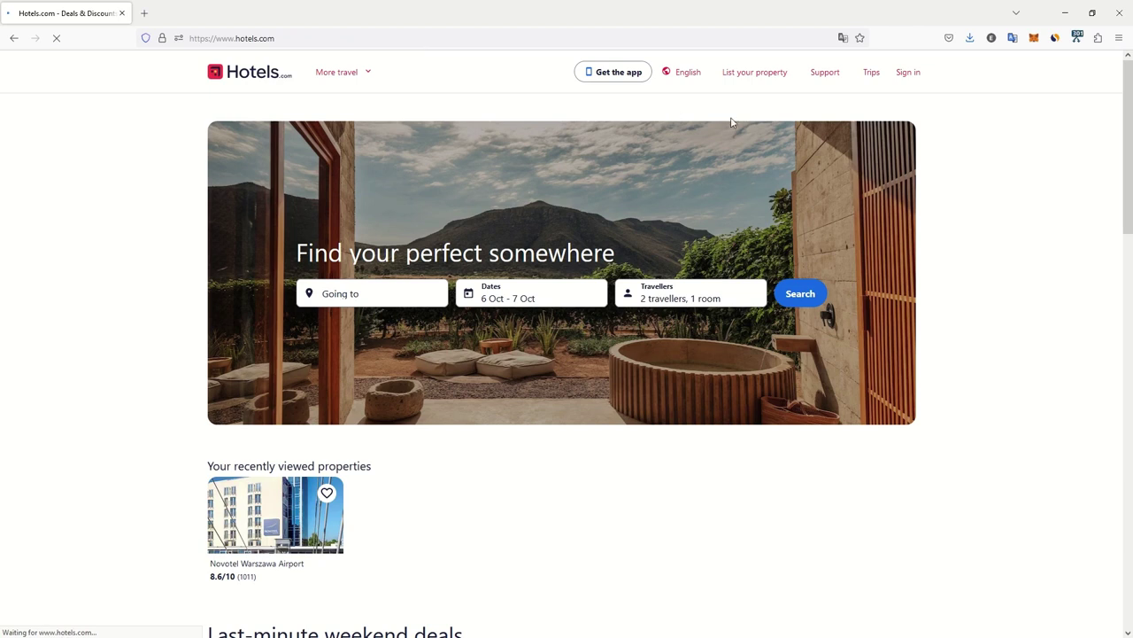
Sign in with Google and go to the Trips page.
left_click(911, 72)
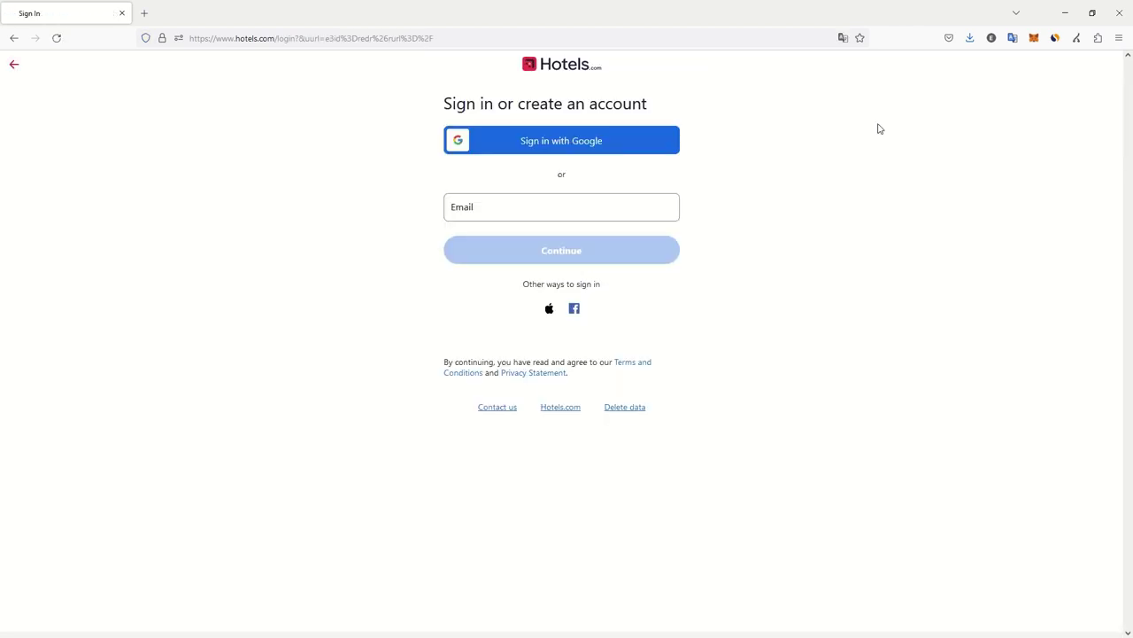
left_click(608, 152)
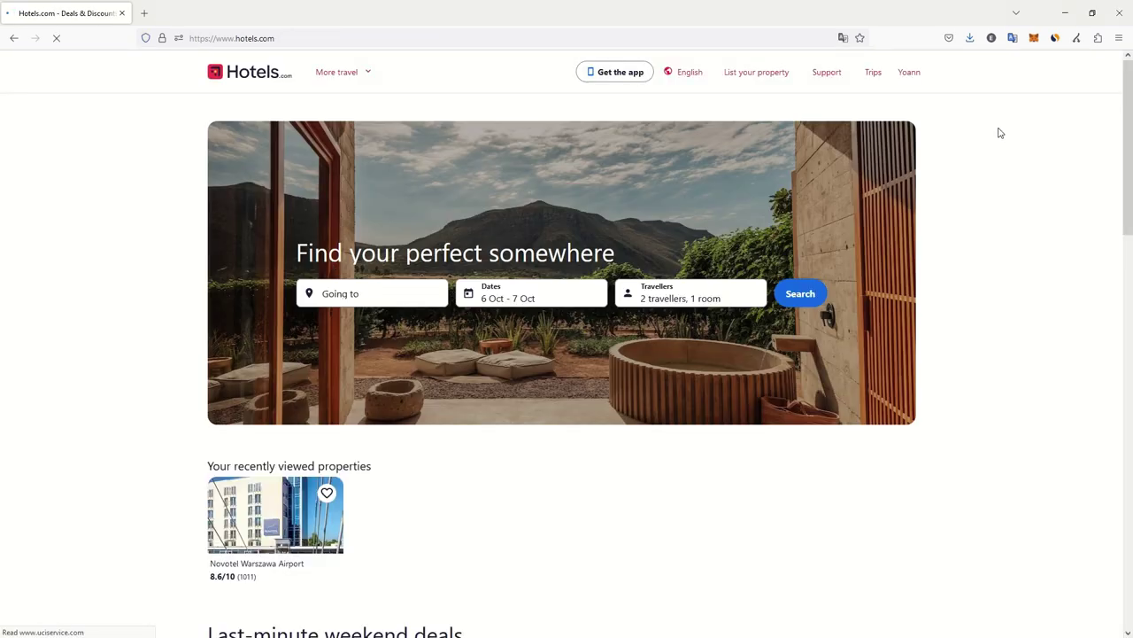
left_click(871, 78)
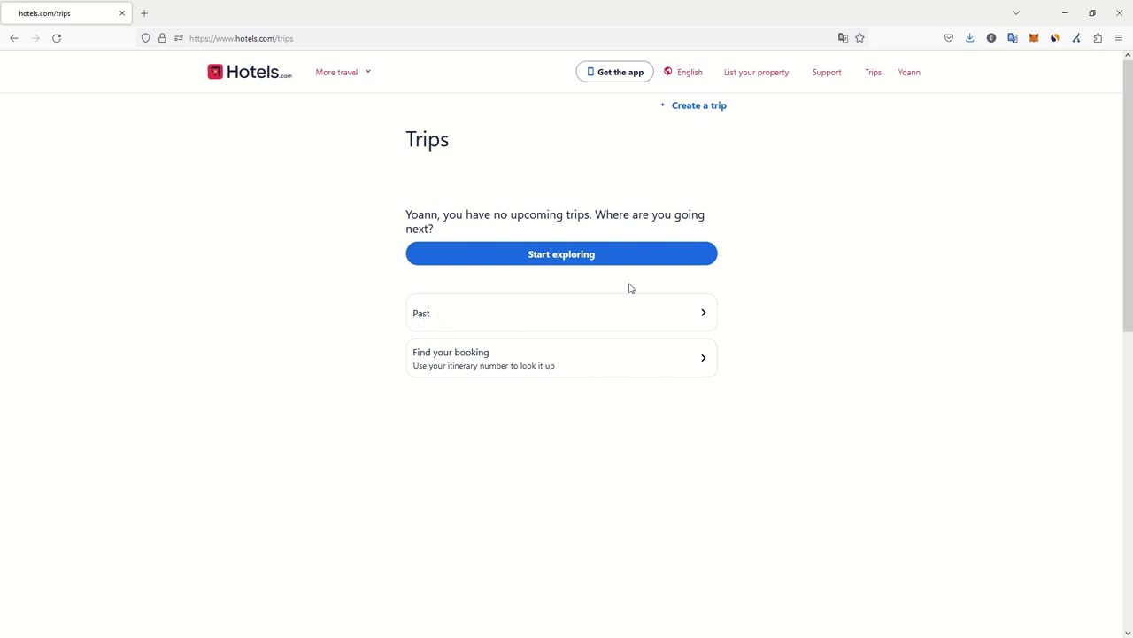
Switch to Past trips and open the Siem Reap trip for 10–11 Sep 2023.
left_click(712, 323)
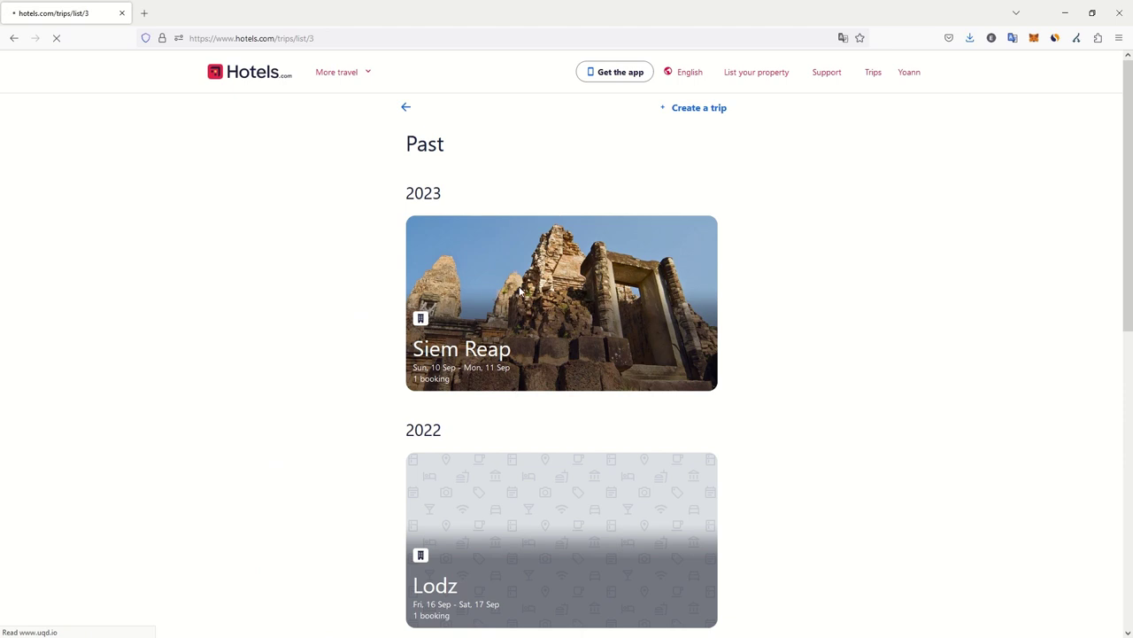
left_click(571, 260)
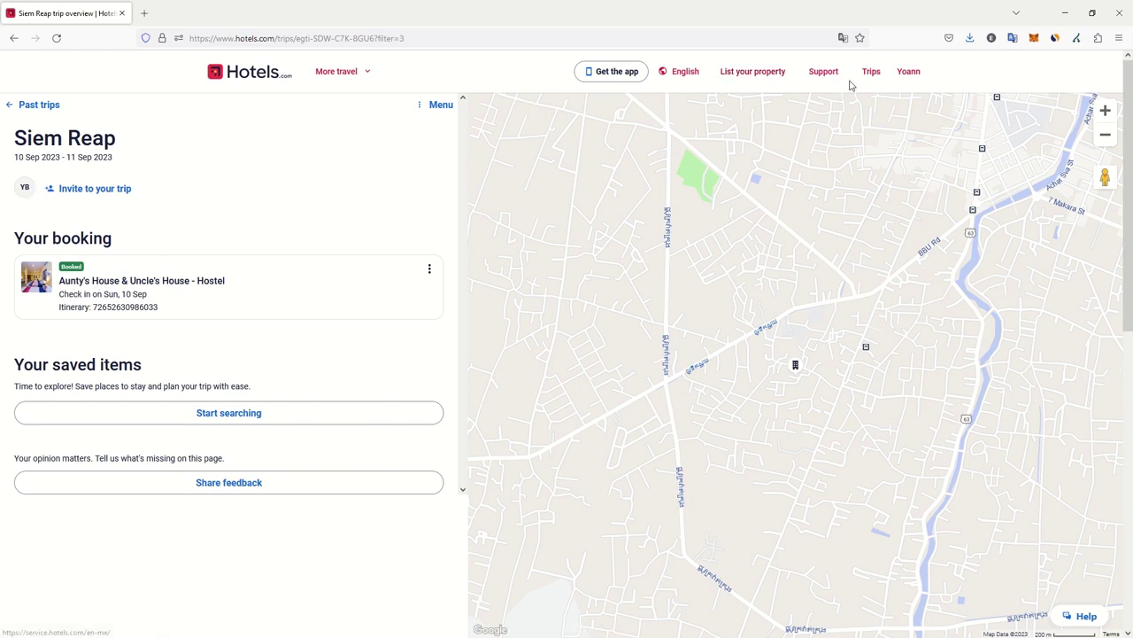
Check the collected stamps count in the account menu and open 'View your Rewards activity'.
left_click(918, 73)
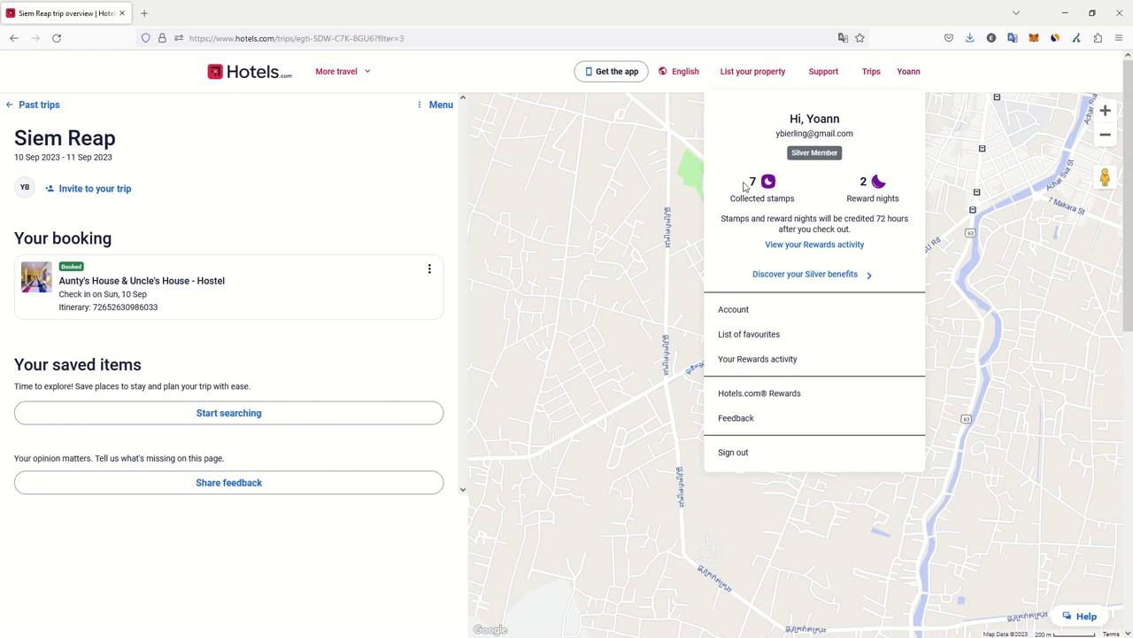
left_click_drag(742, 197, 889, 199)
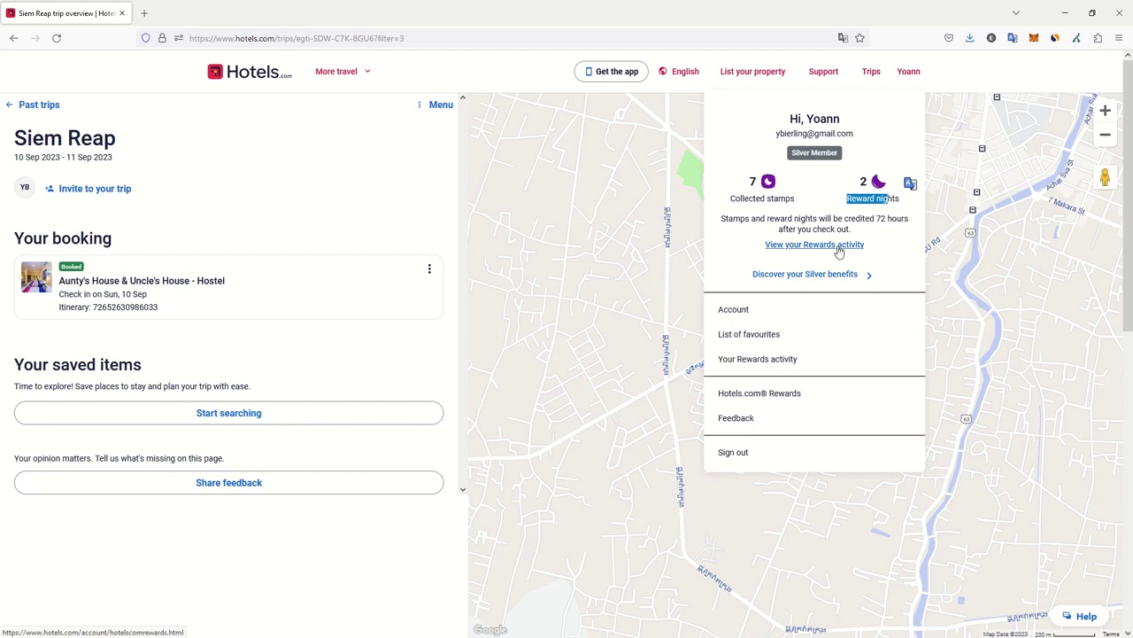
left_click(838, 251)
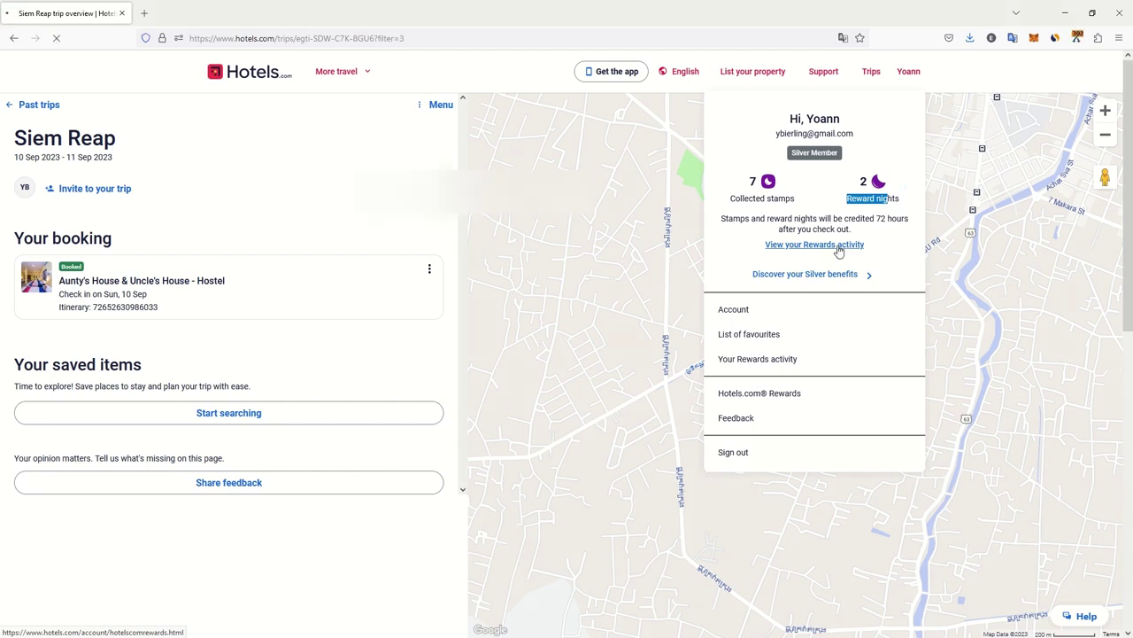